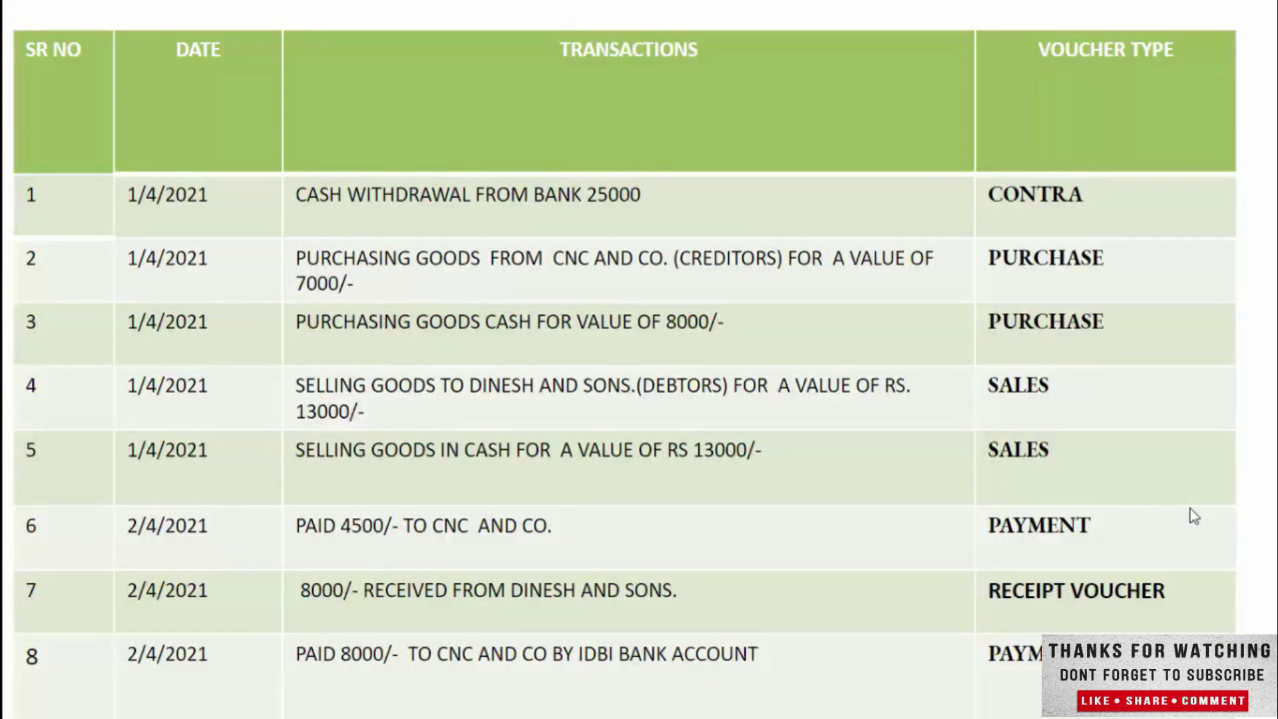
- Switch to TallyPrime, quit the open purchase voucher and start a new sales voucher for company ABC
key("alt+Tab")
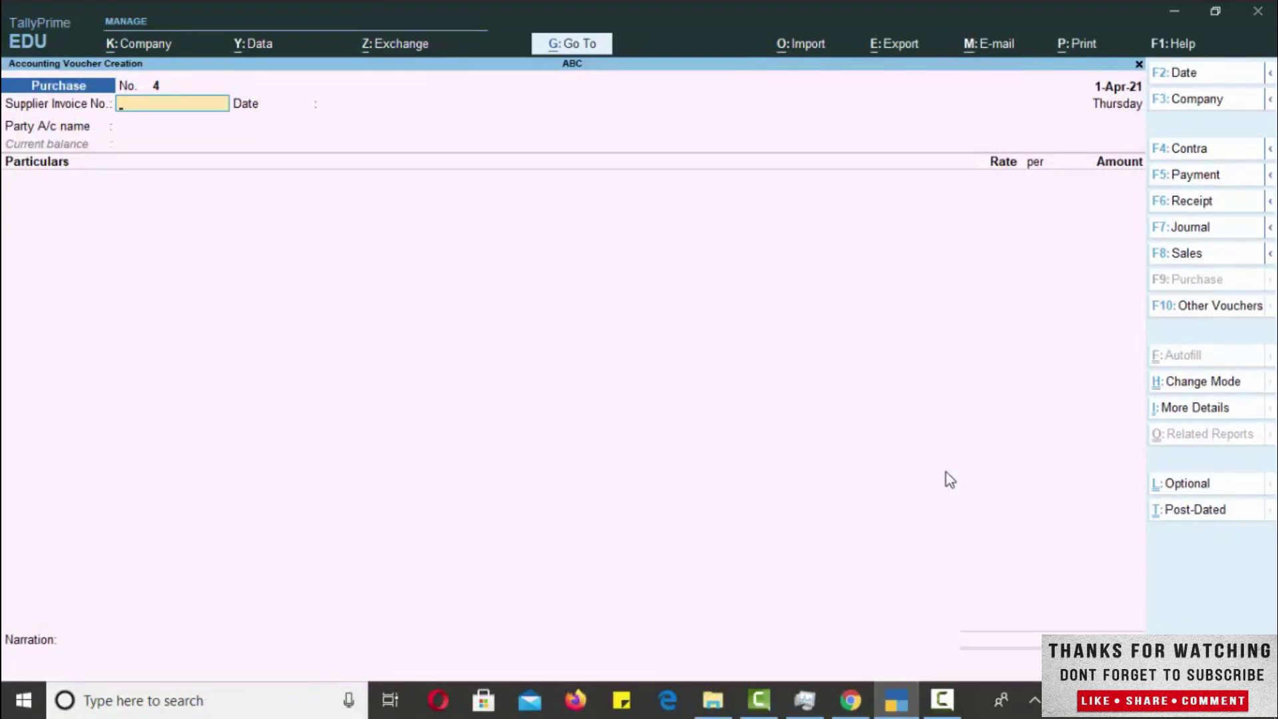
key("Escape")
key("y")
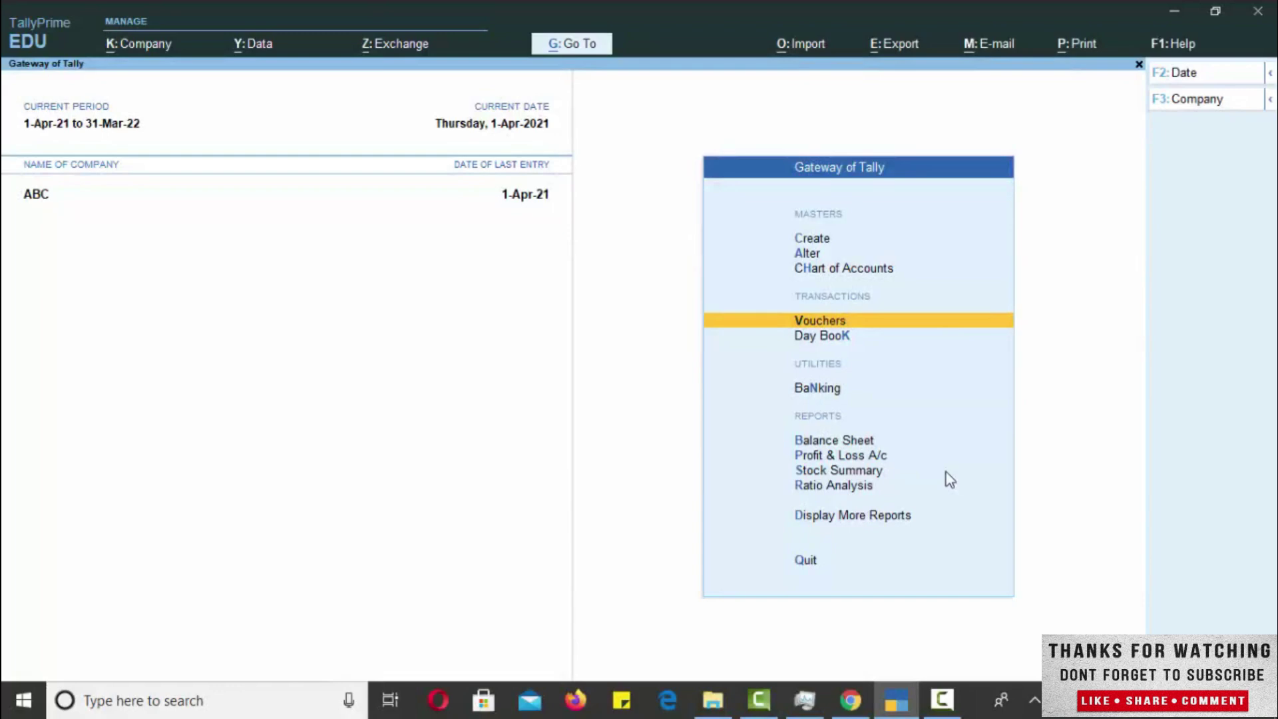
key("Return")
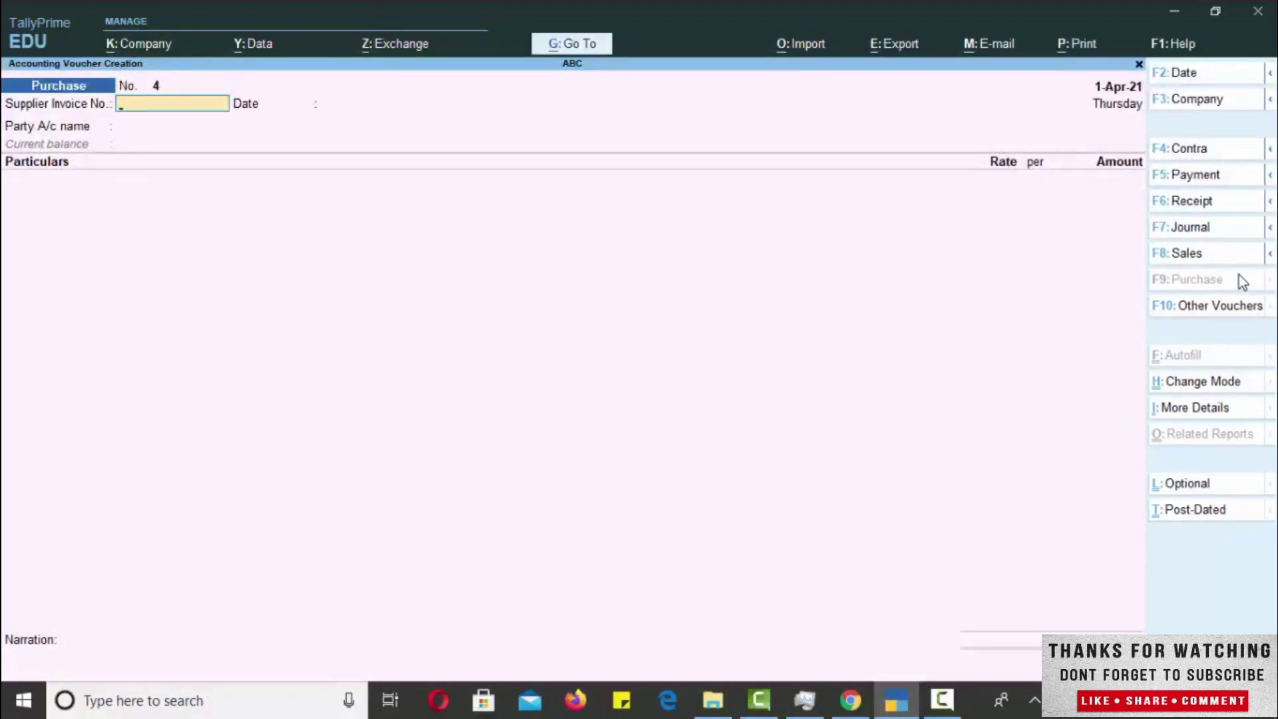
left_click(1190, 260)
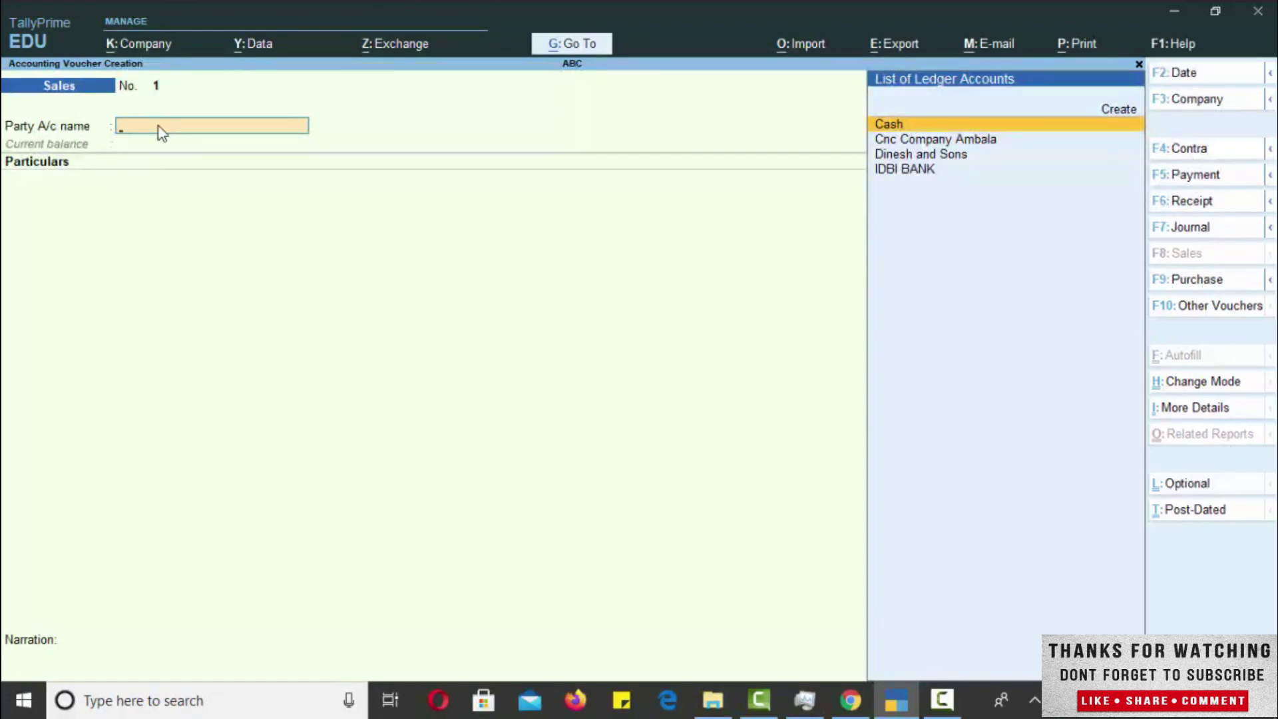
key("Down")
key("Down")
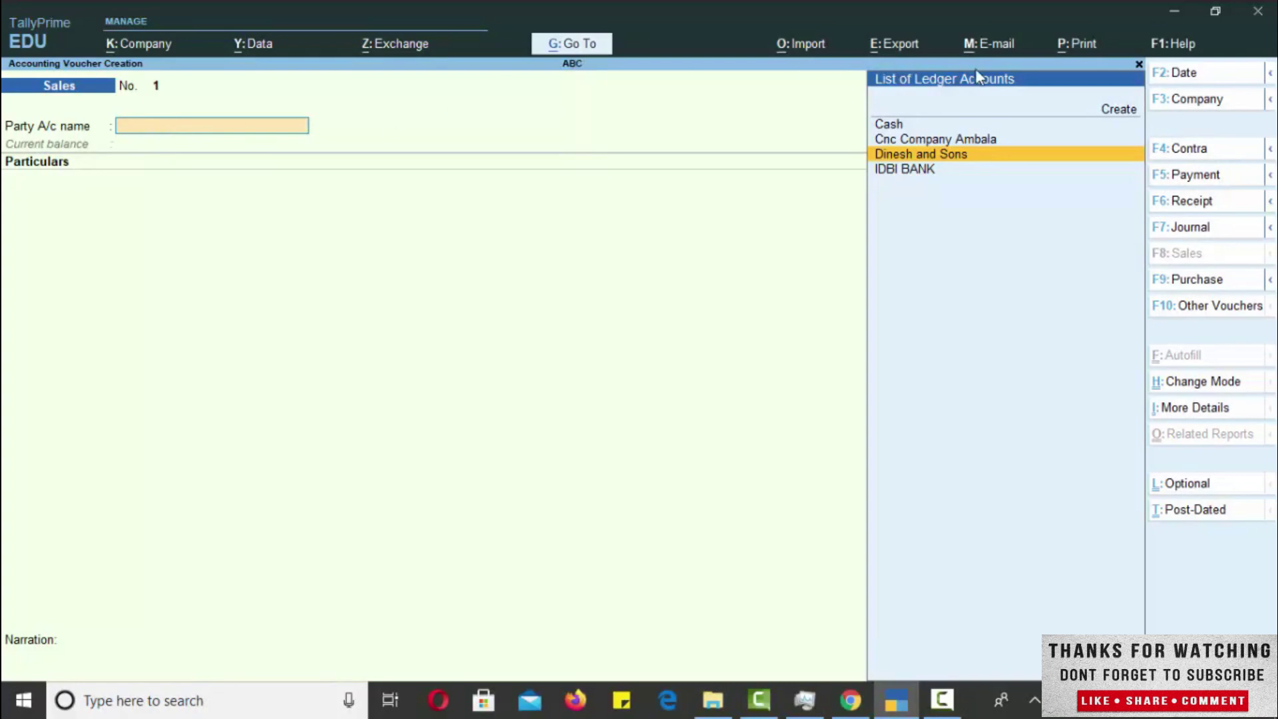
left_click(1113, 113)
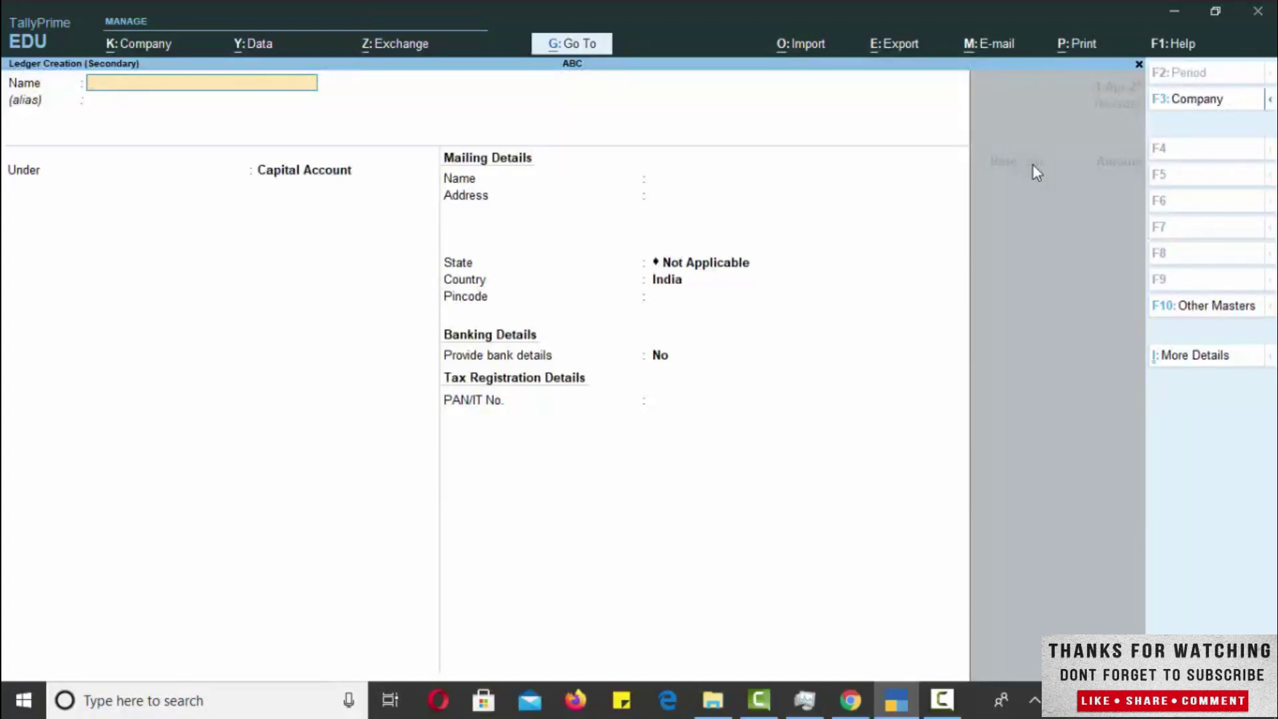
key("Escape")
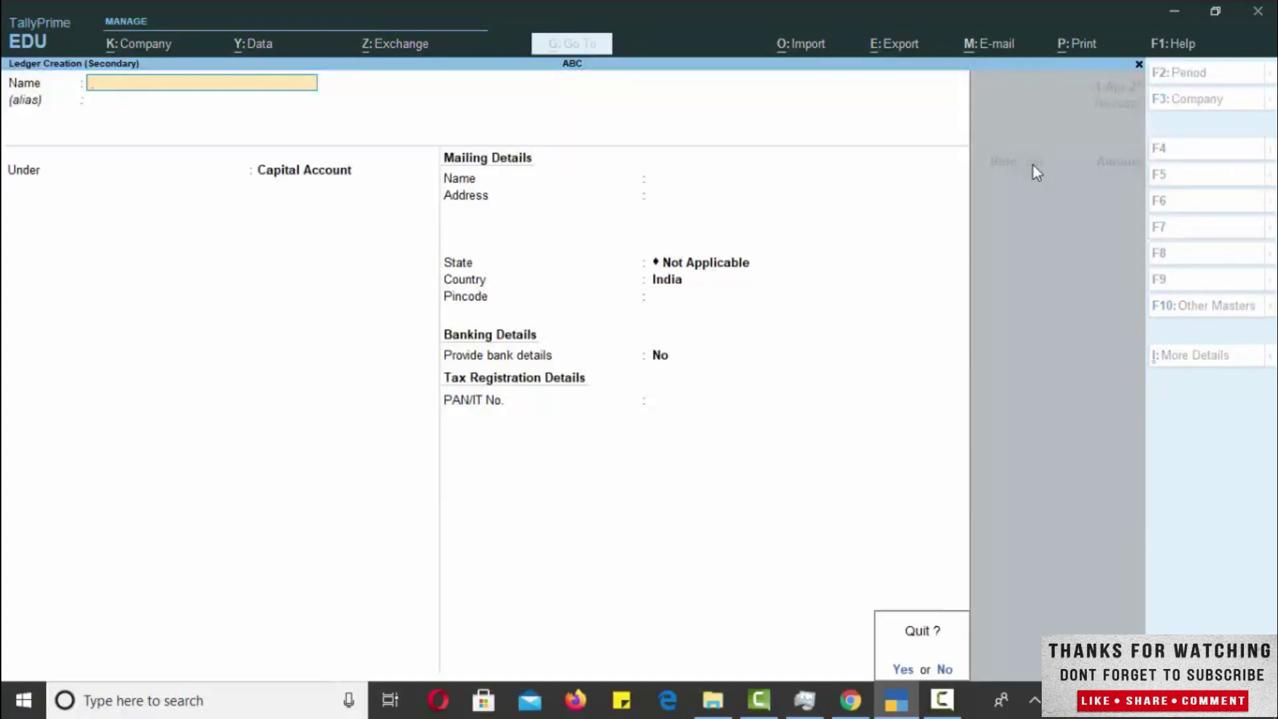
key("y")
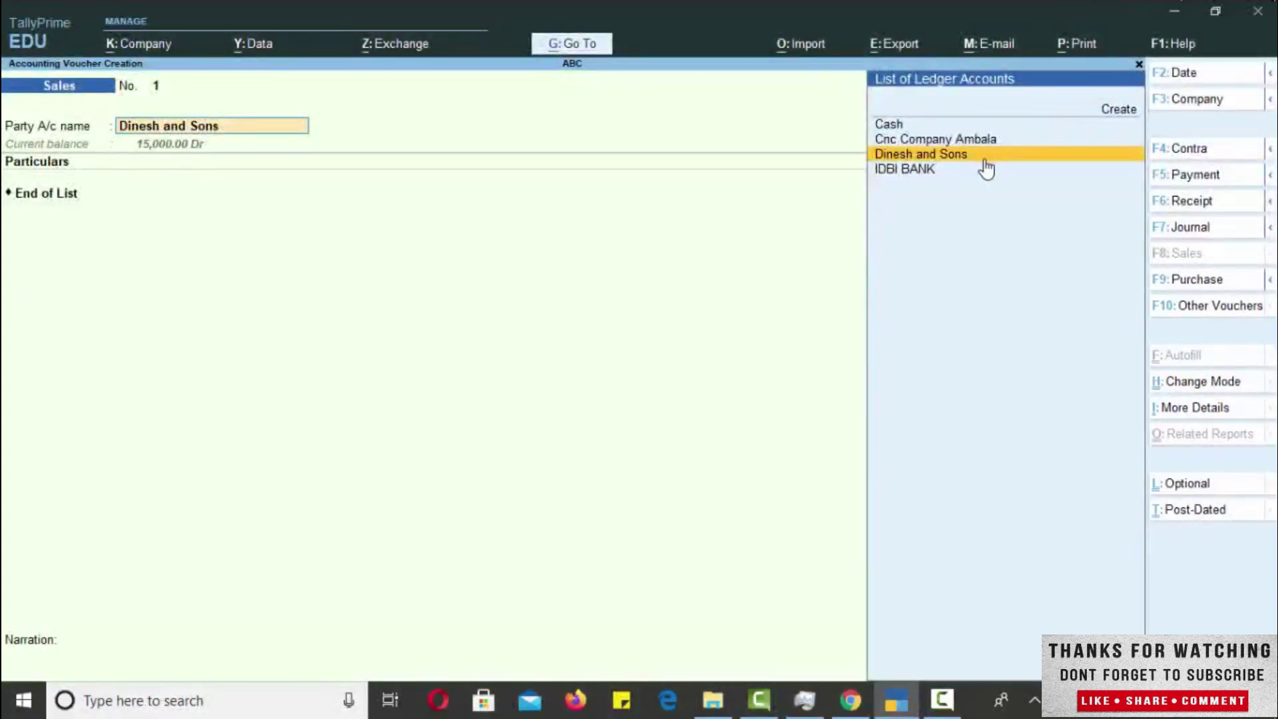
- Choose Dinesh and Sons as the sales voucher's party account and accept its prefilled party details
left_click(985, 169)
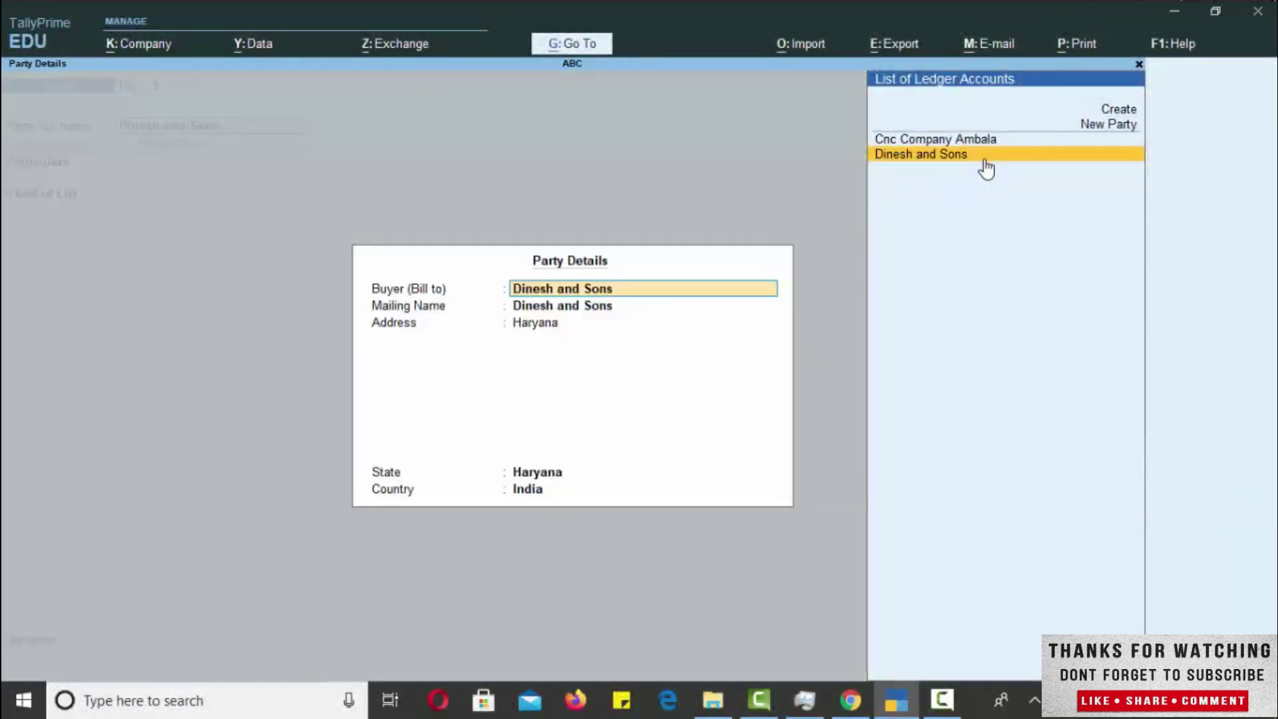
key("Return")
key("Return")
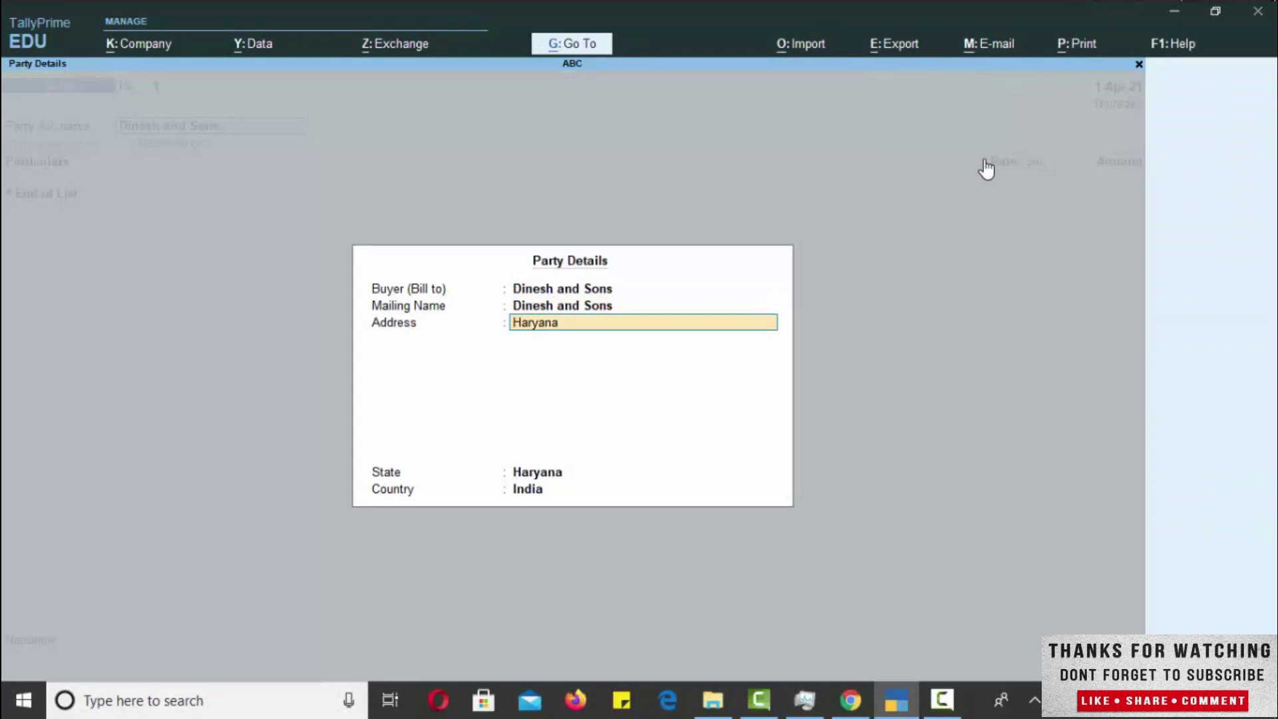
key("Return")
key("Return")
key("Return")
key("Return")
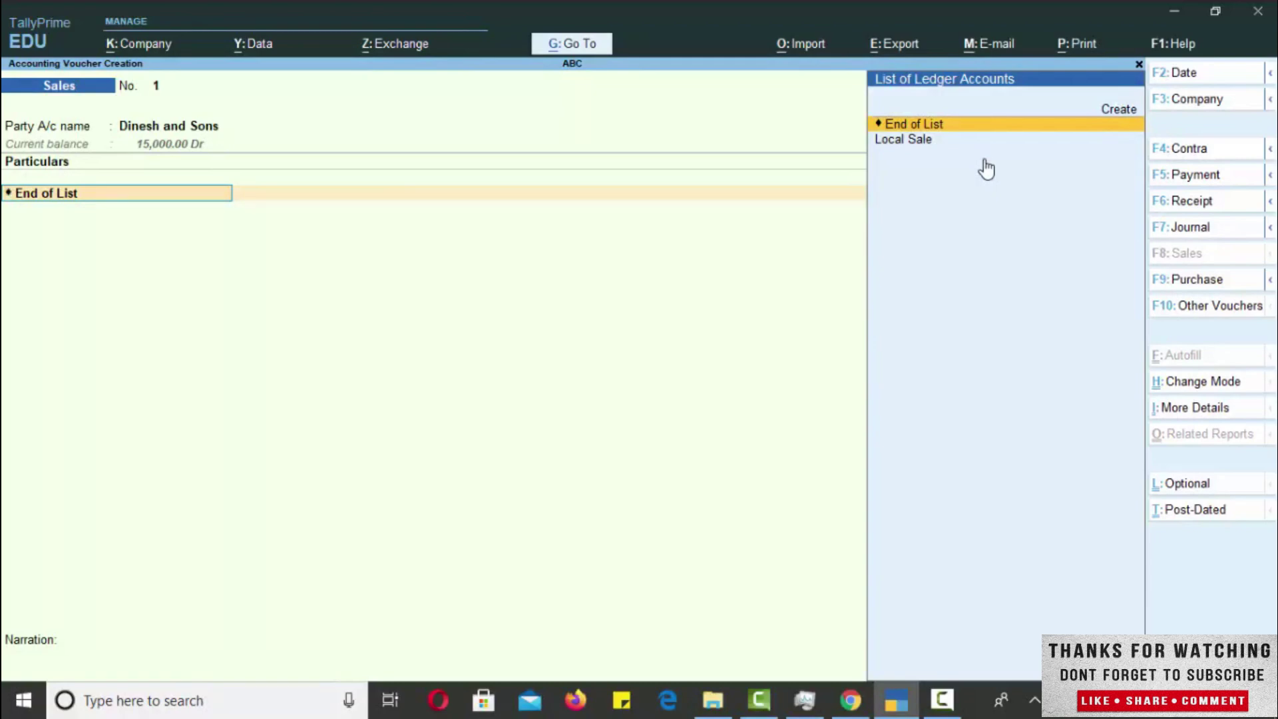
- Set the sales voucher's mode to Accounting Invoice
left_click(1232, 388)
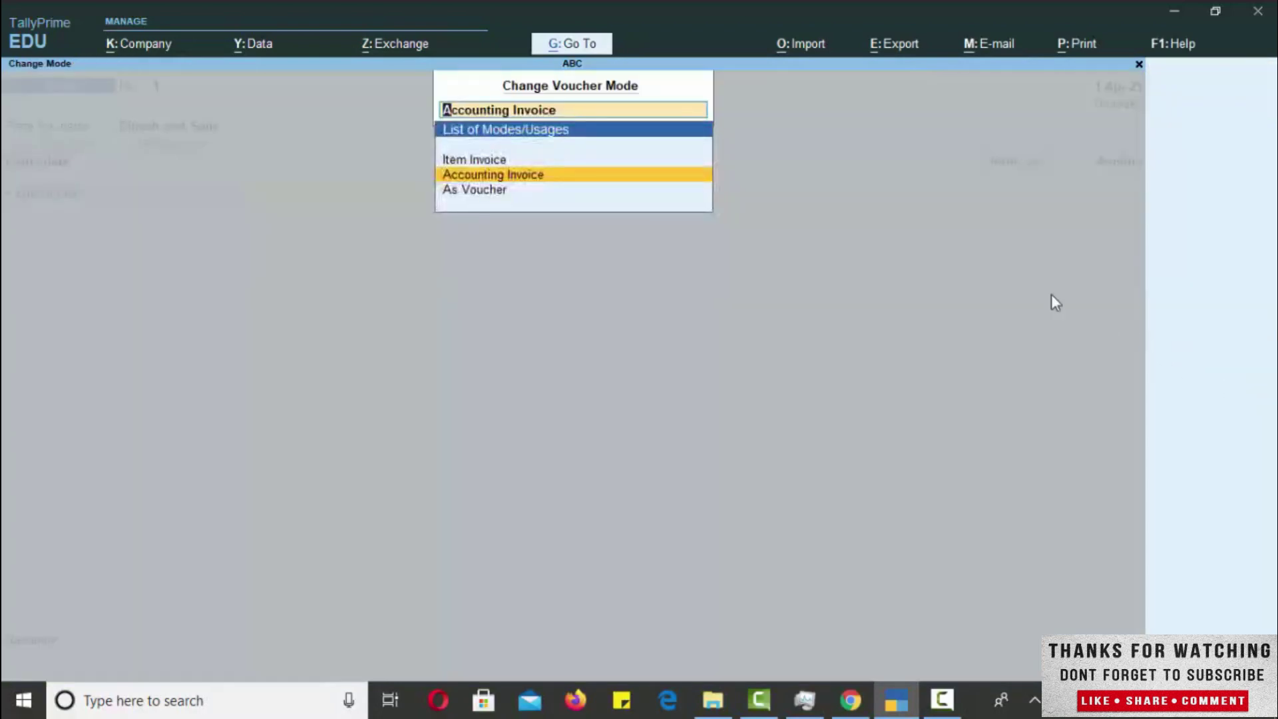
left_click(499, 177)
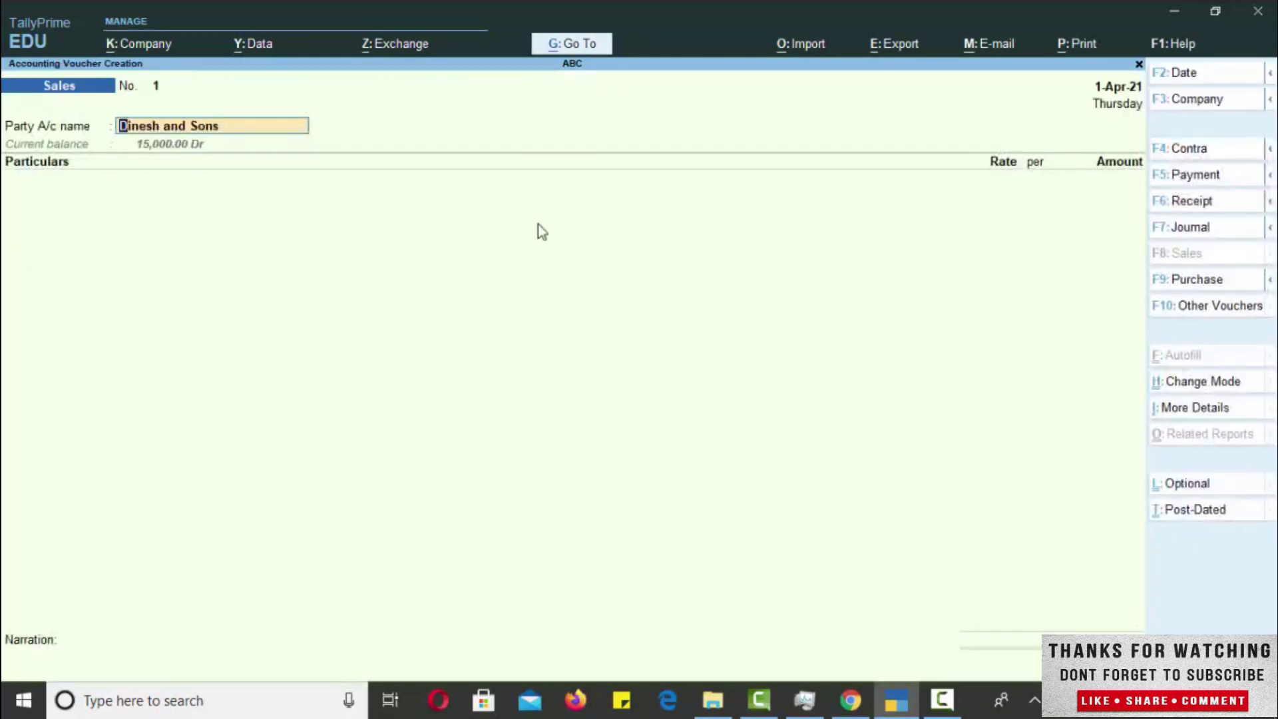
key("ctrl+h")
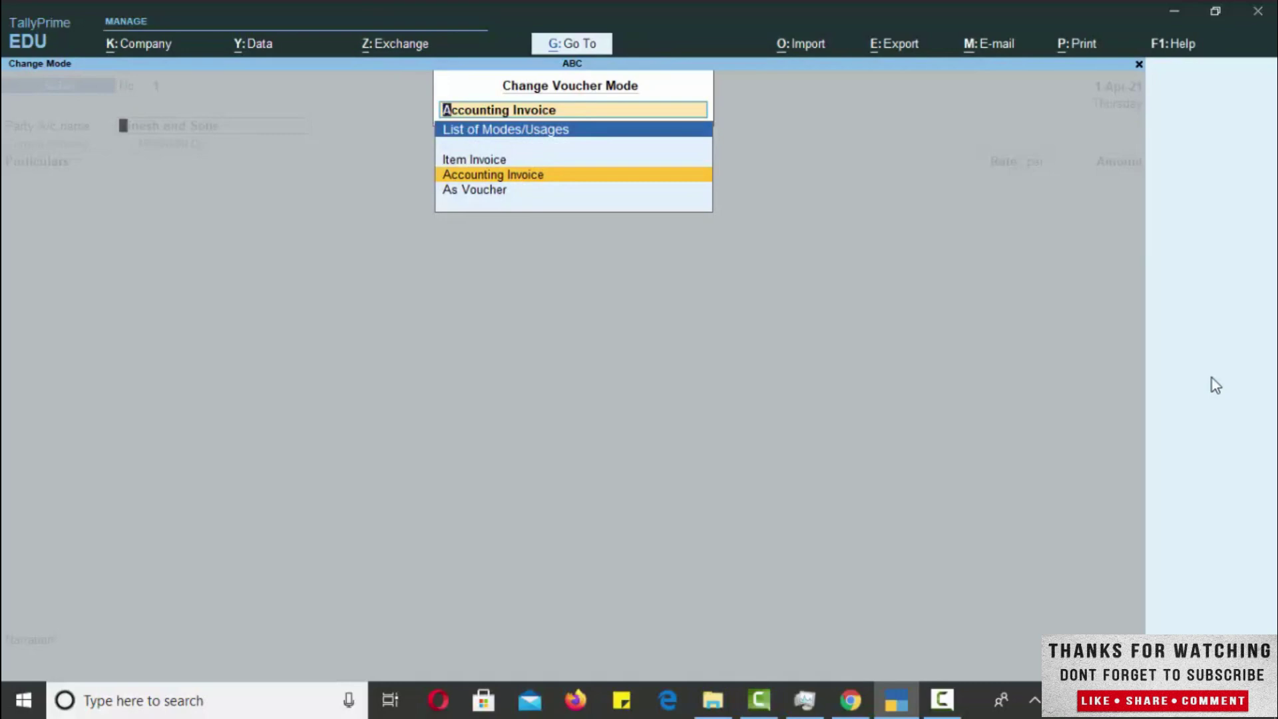
key("Return")
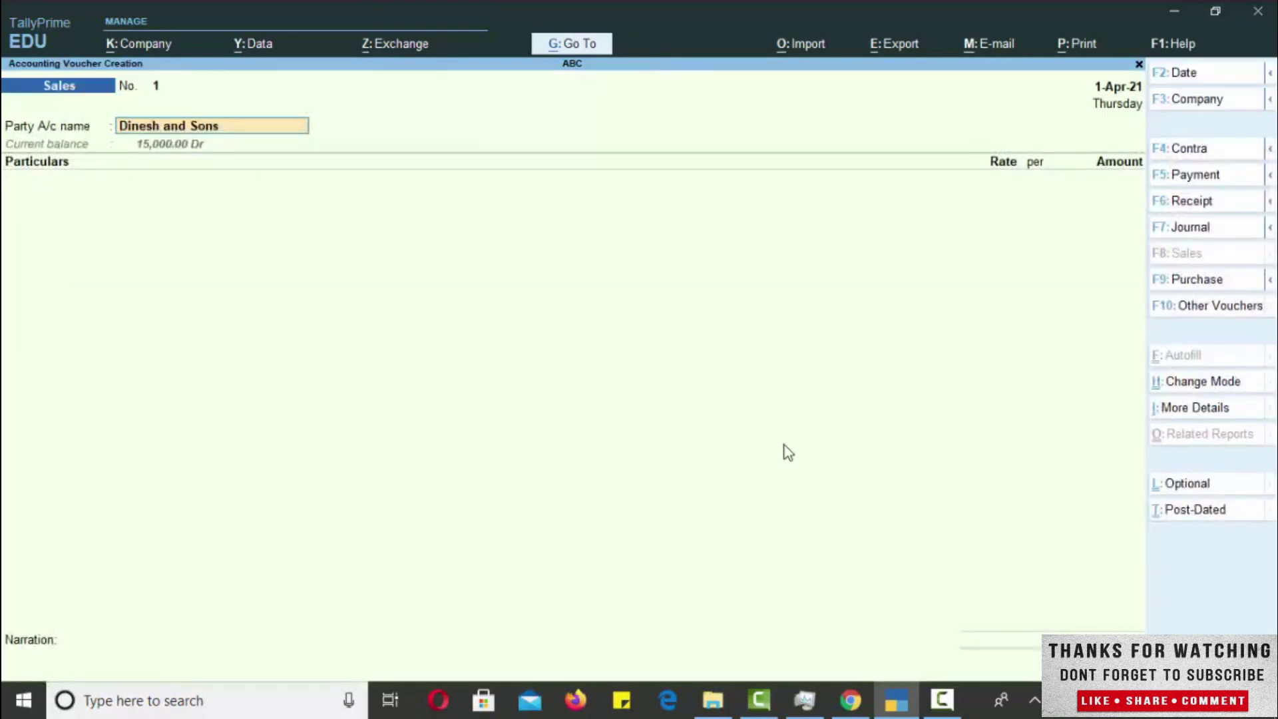
- Reconfirm Dinesh and Sons as the party and accept the buyer, mailing, state and country details unchanged
key("Return")
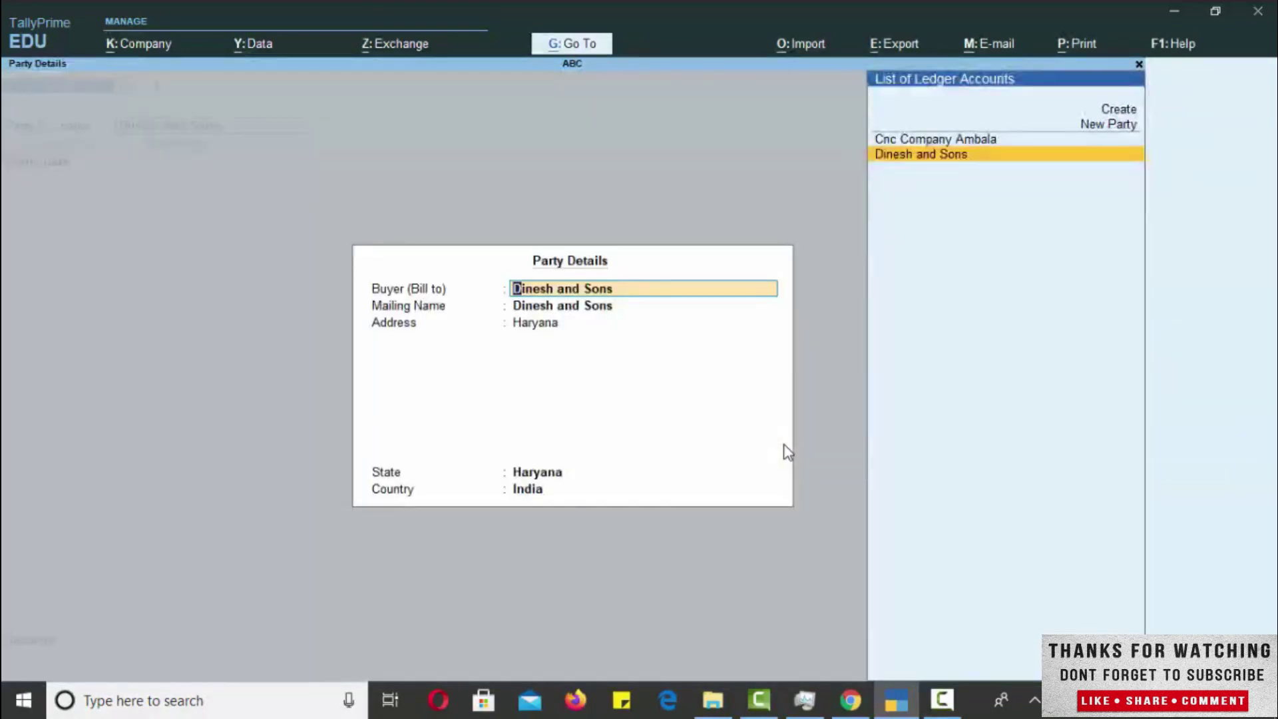
key("Return")
key("Return")
key("Return")
key("Return")
key("Return")
key("Return")
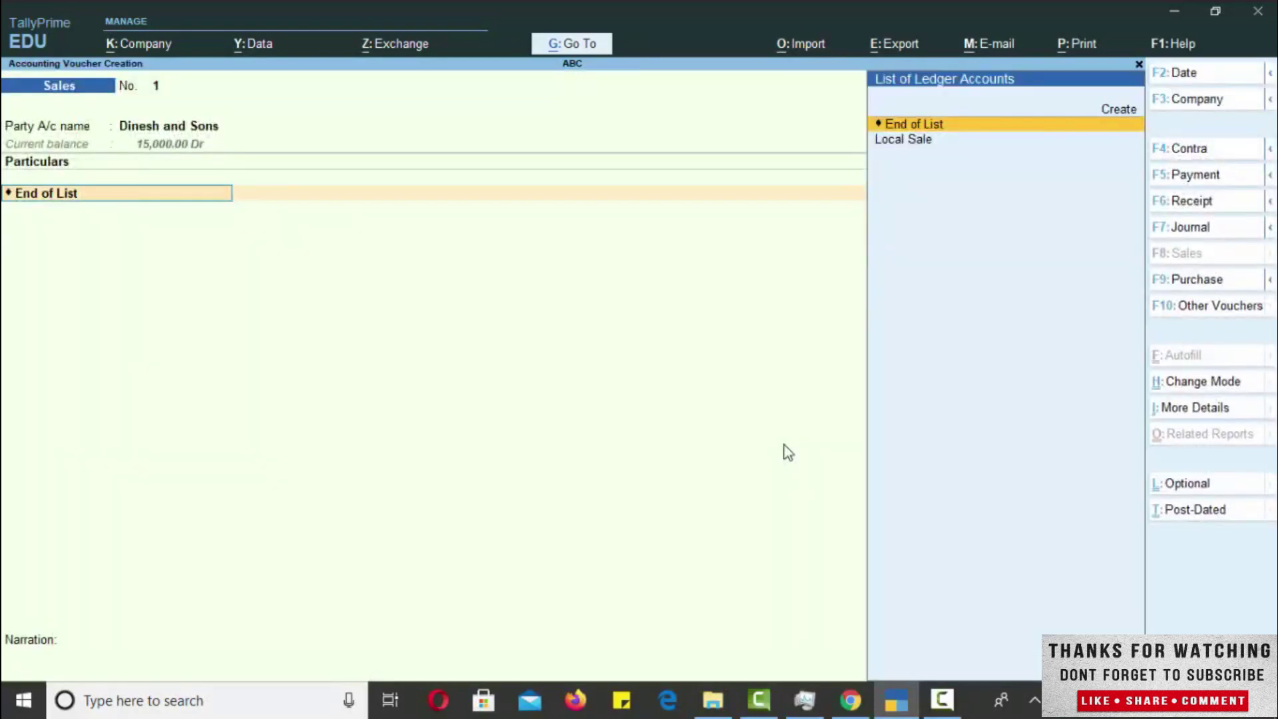
- Add the Local Sale ledger to the particulars with an amount of 13000 and end the ledger list
key("Down")
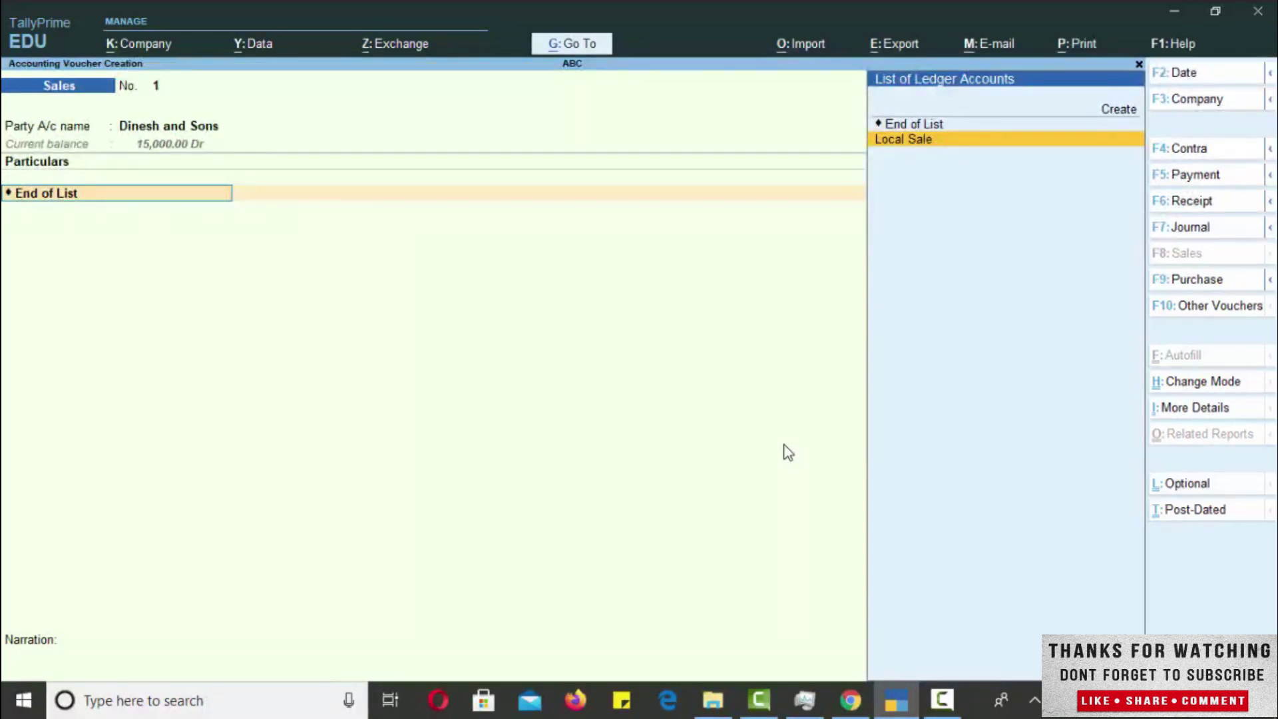
key("Return")
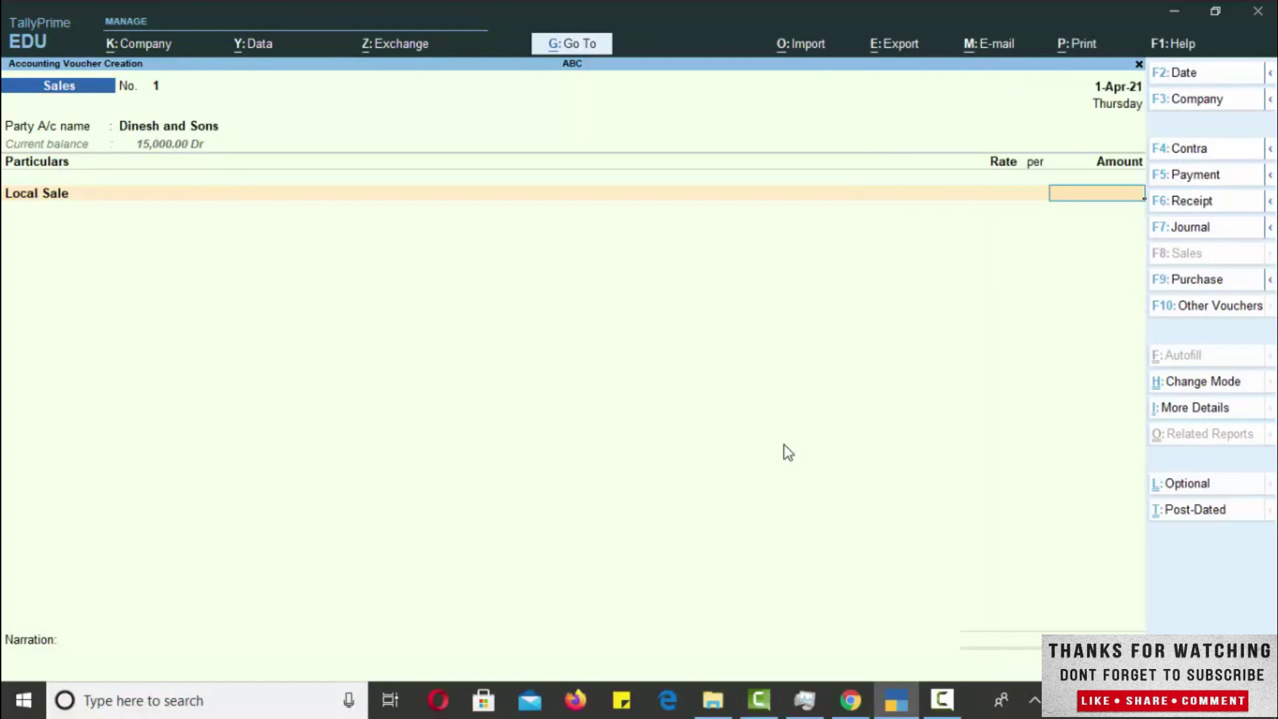
type("13000")
key("Return")
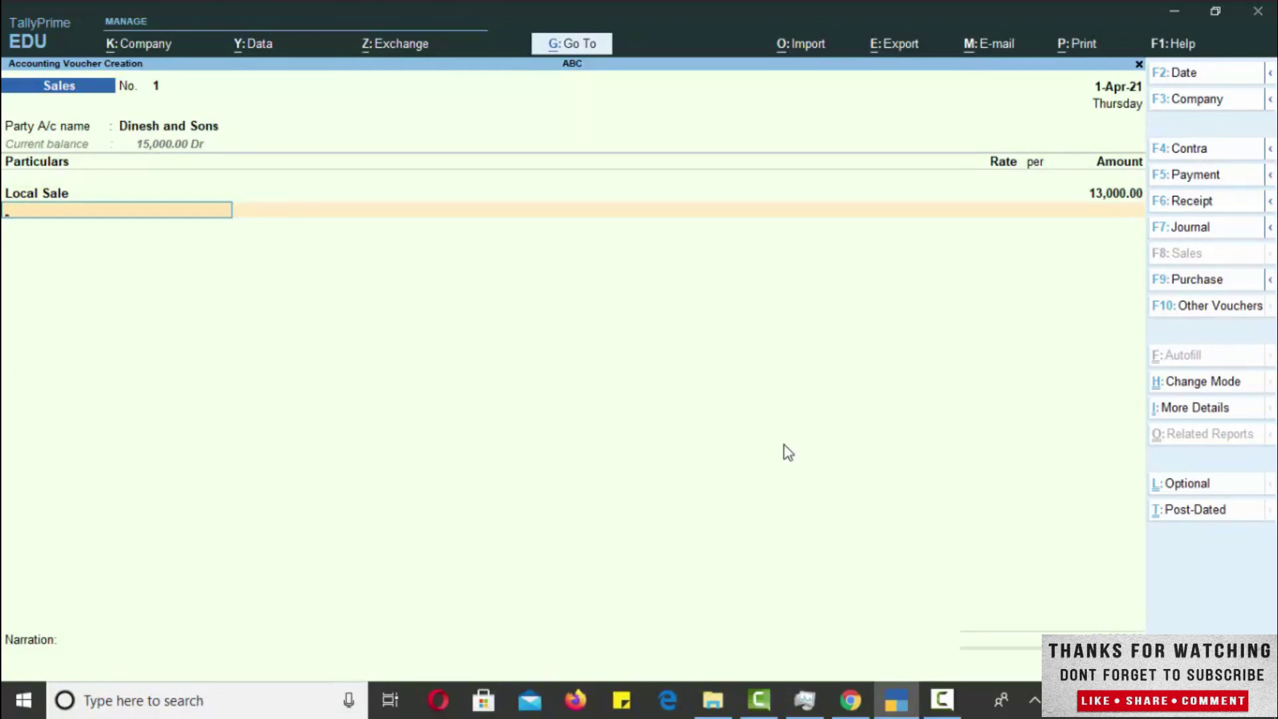
key("Return")
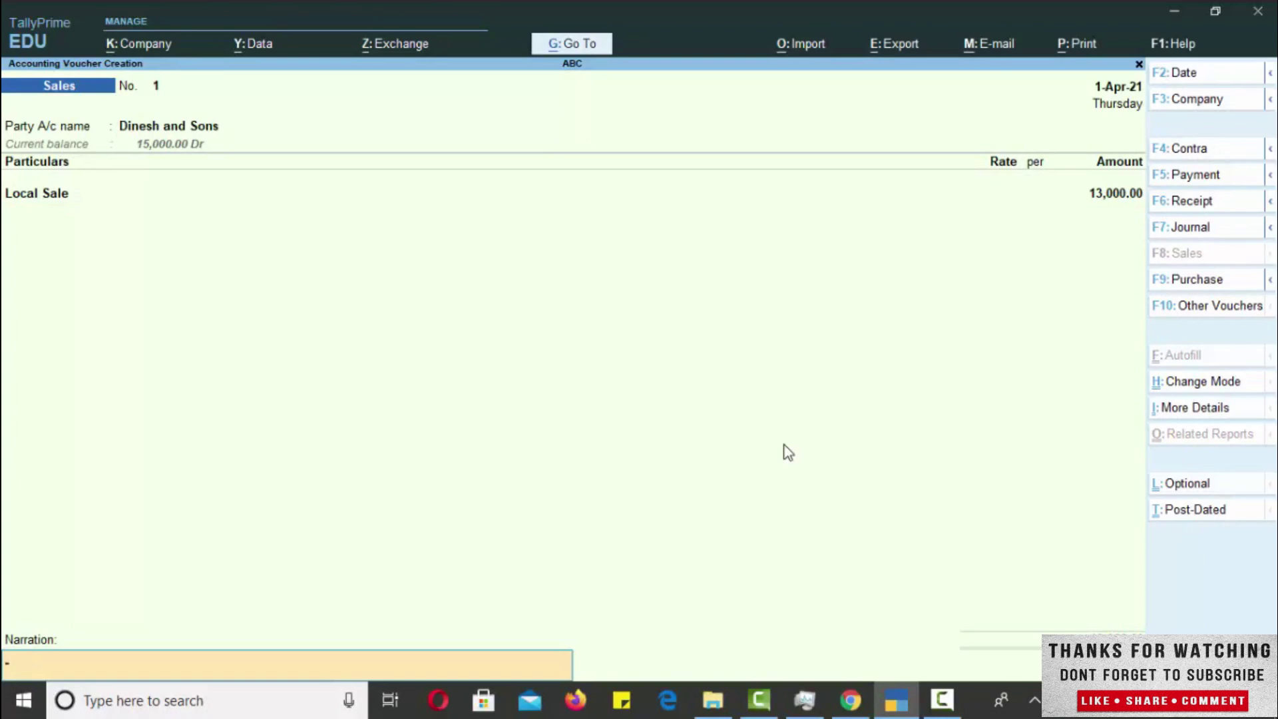
- Enter the narration "SALE TO DINESH AND SONS" and accept the sales voucher
type("SALE TO DINESH AND SONS")
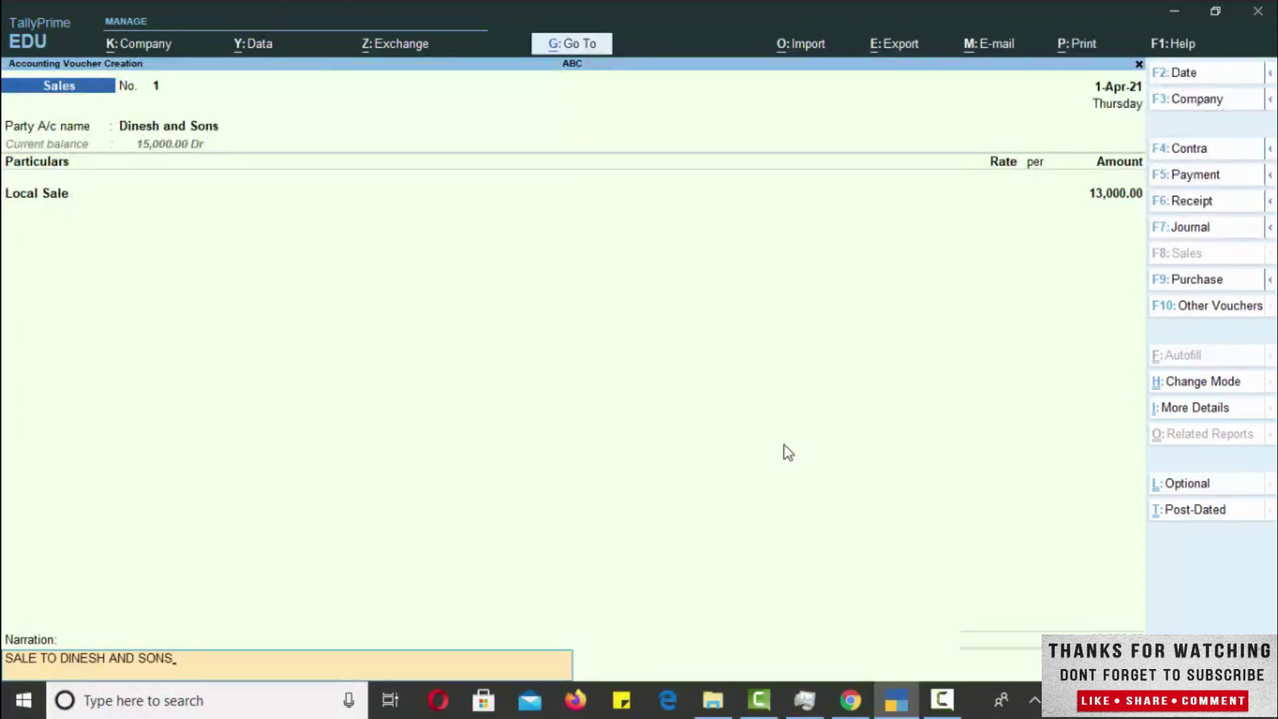
key("Return")
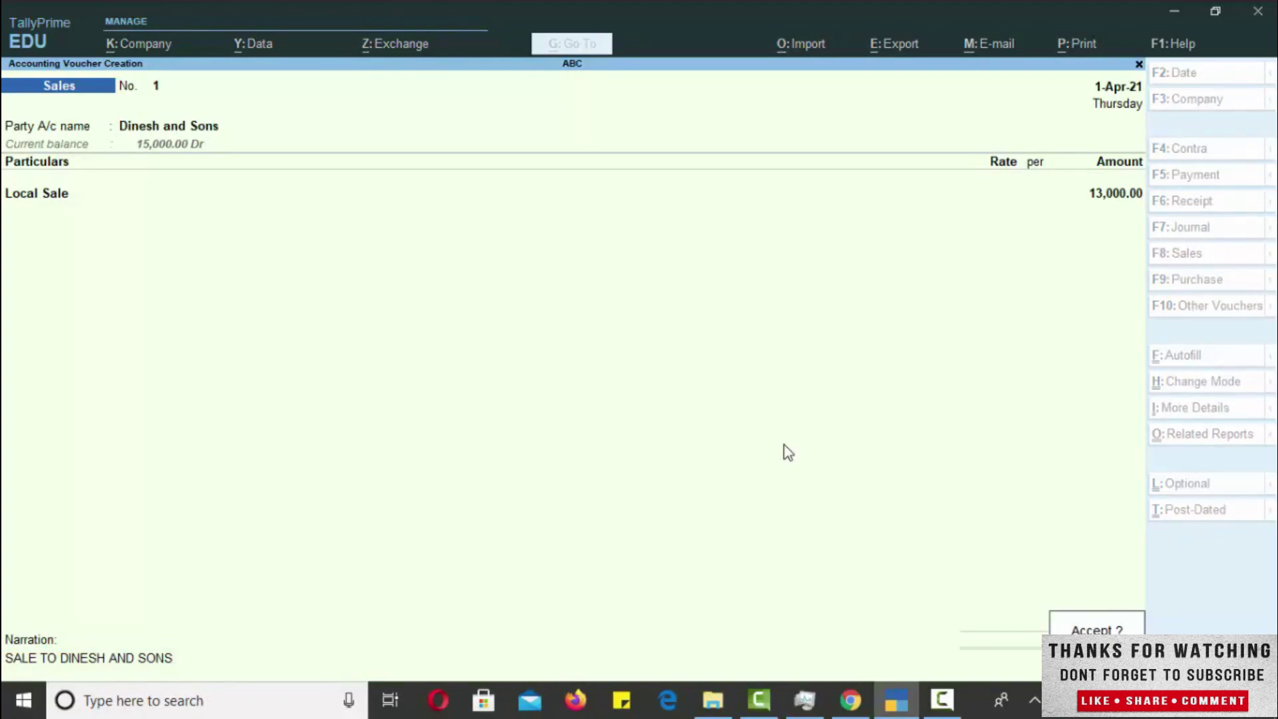
key("Return")
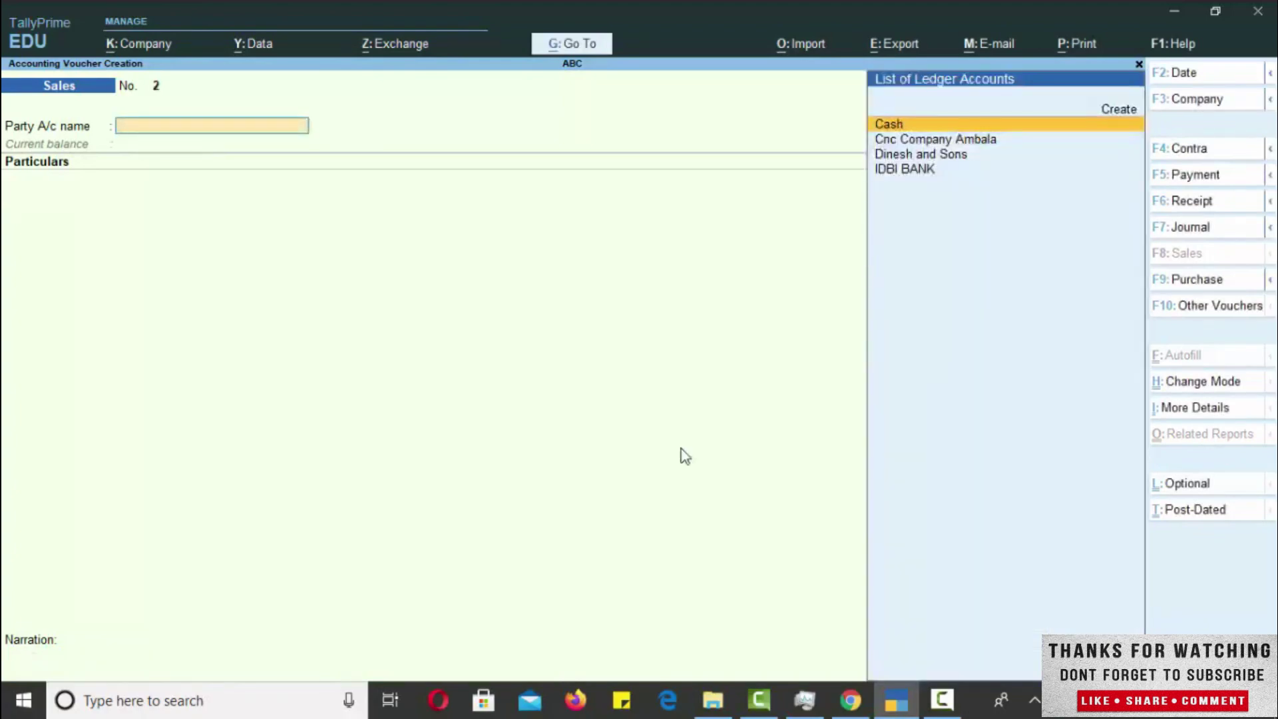